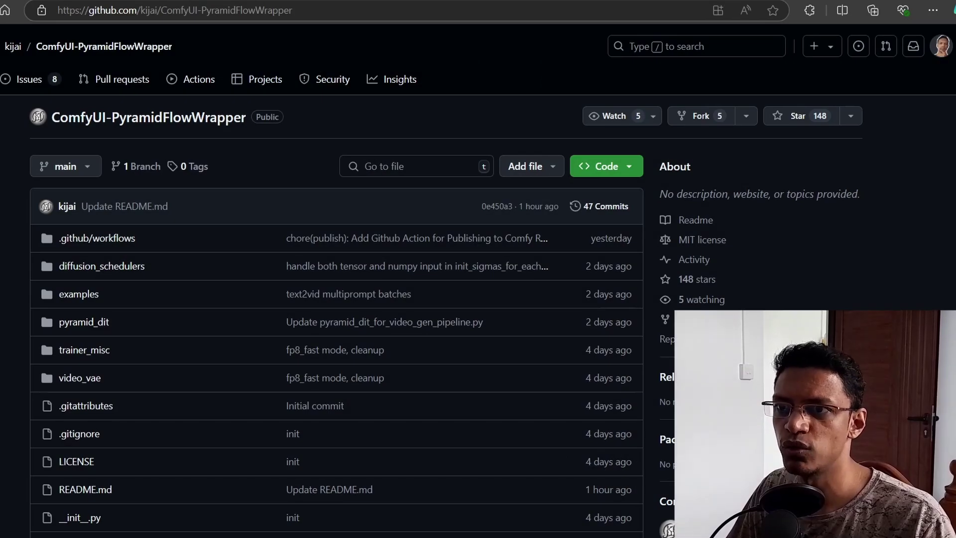
# Review the README's peak VRAM, 1280x768 and fp8 384p notes, then copy the HTTPS clone URL.
pyautogui.scroll(-10, 187, 132)
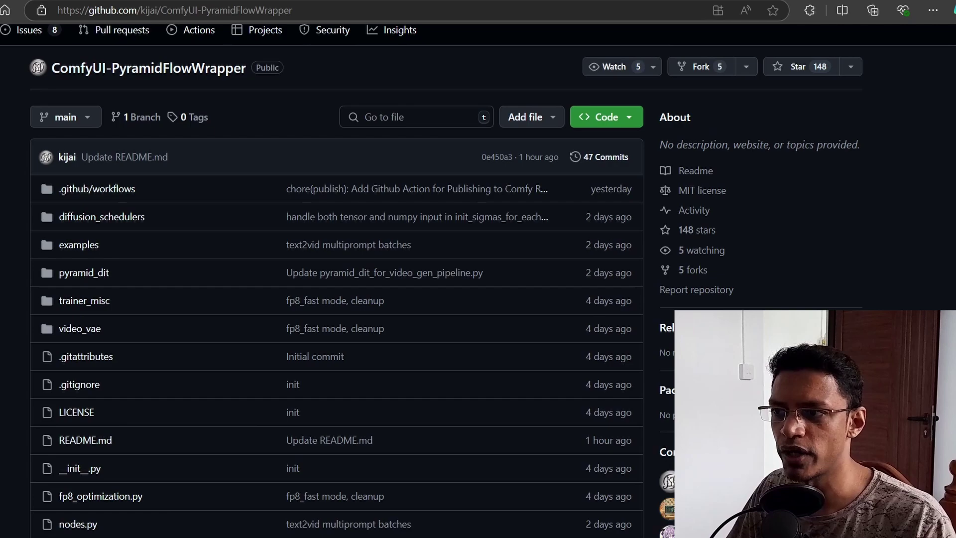
pyautogui.scroll(-4, 174, 219)
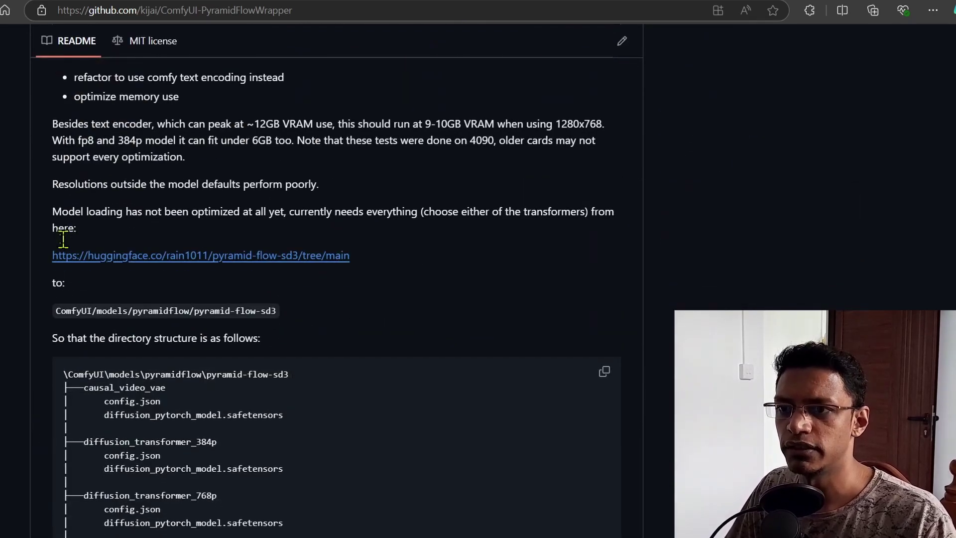
pyautogui.scroll(1, 239, 294)
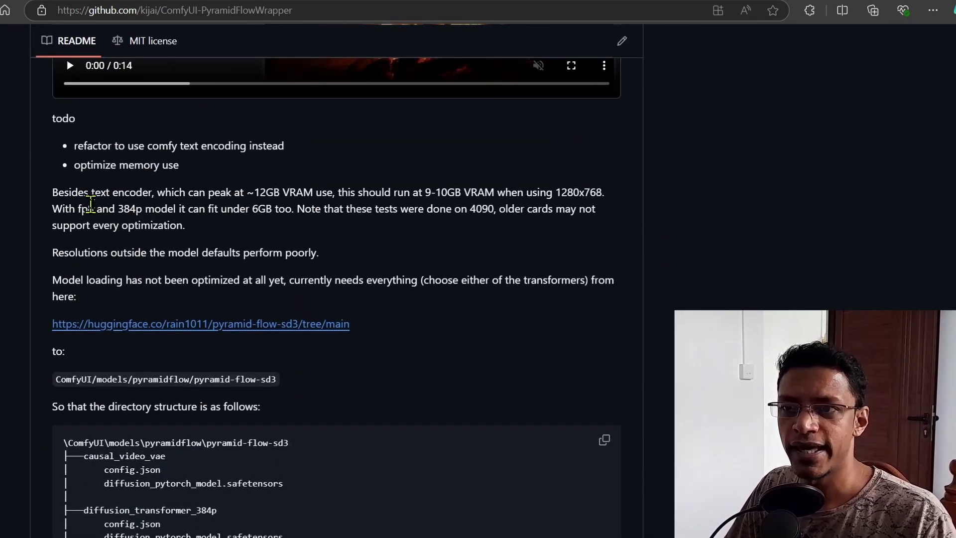
pyautogui.moveTo(190, 193); pyautogui.dragTo(350, 203)
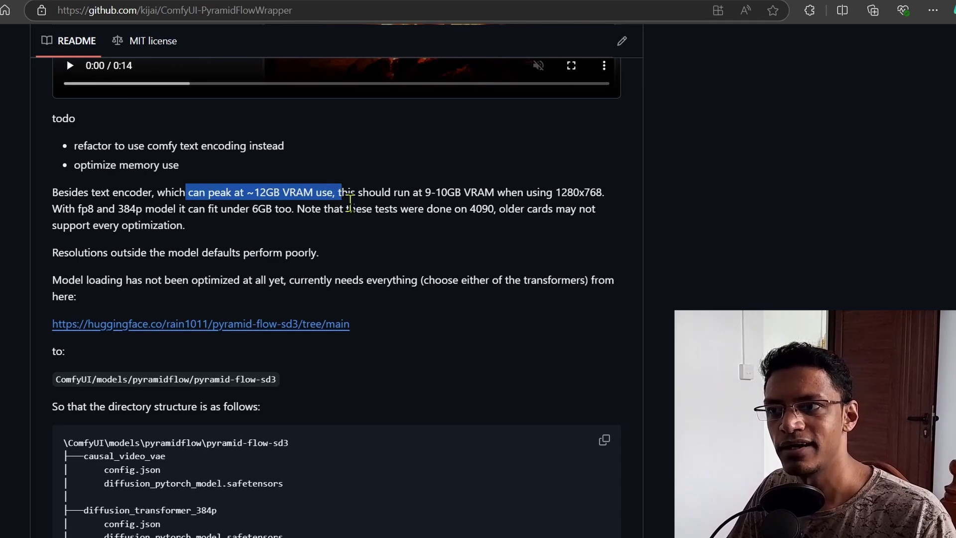
pyautogui.click(490, 351)
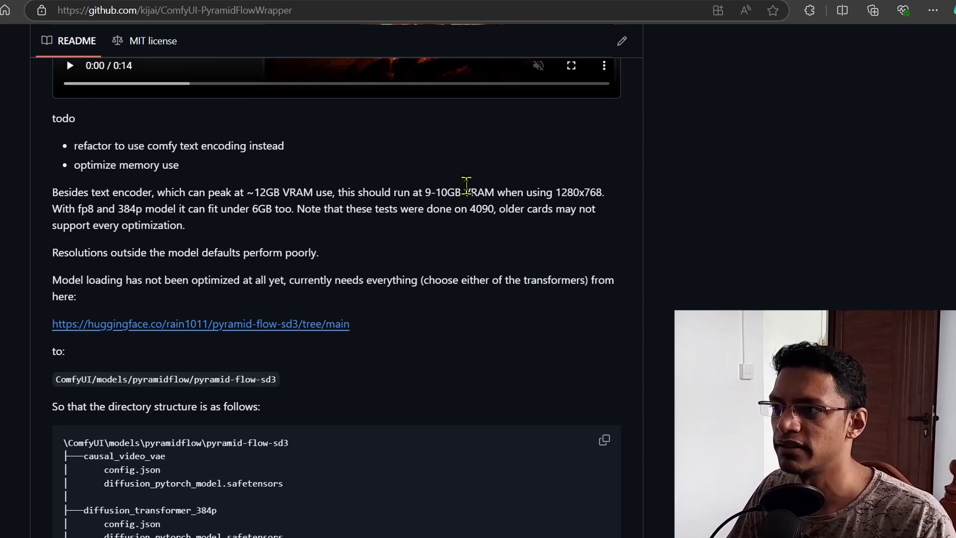
pyautogui.moveTo(608, 196); pyautogui.dragTo(529, 192)
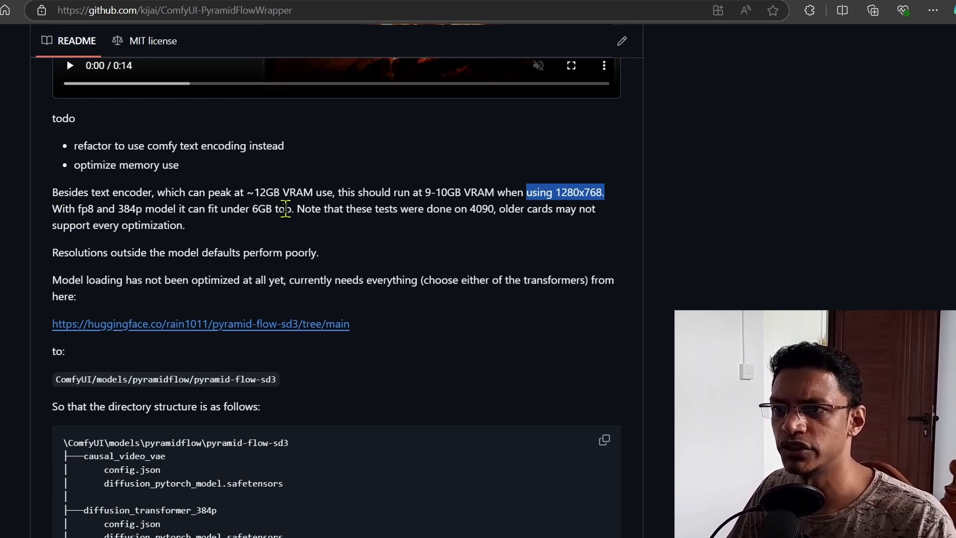
pyautogui.moveTo(292, 209); pyautogui.dragTo(61, 209)
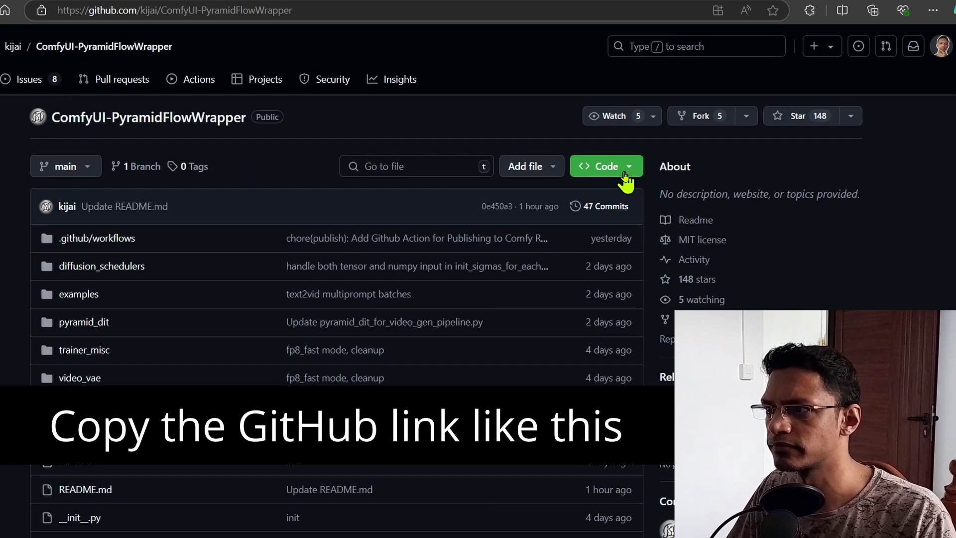
pyautogui.click(622, 169)
pyautogui.click(621, 287)
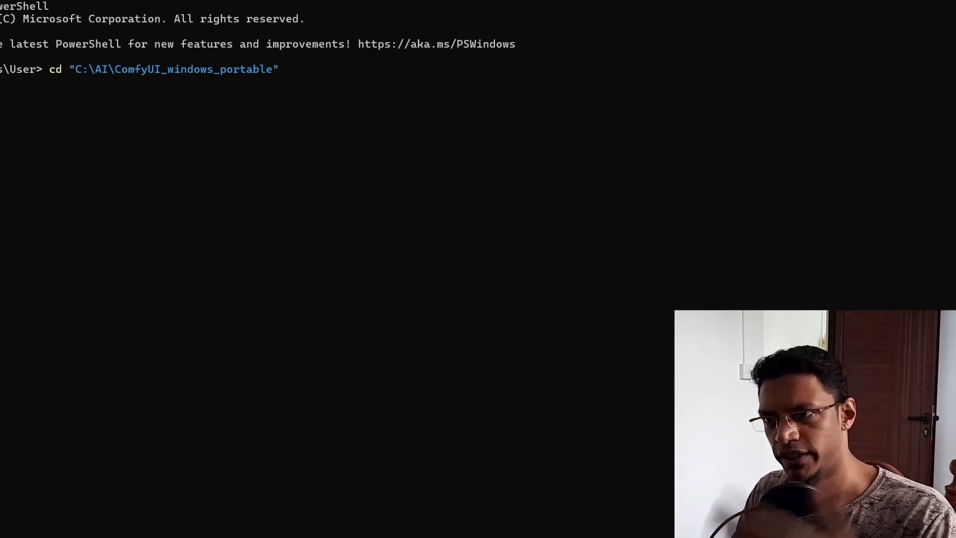
# Move into ComfyUI\custom_nodes and run the pasted git clone of ComfyUI-PyramidFlowWrapper.
pyautogui.press('Return')
pyautogui.write('cd ')
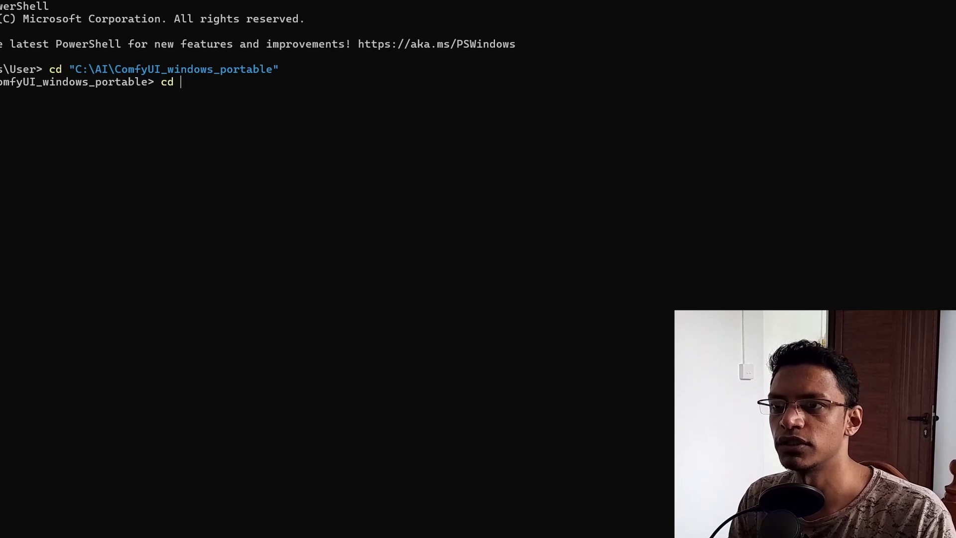
pyautogui.write('.\\ComfyUI\\custom_nodes\\')
pyautogui.press('Return')
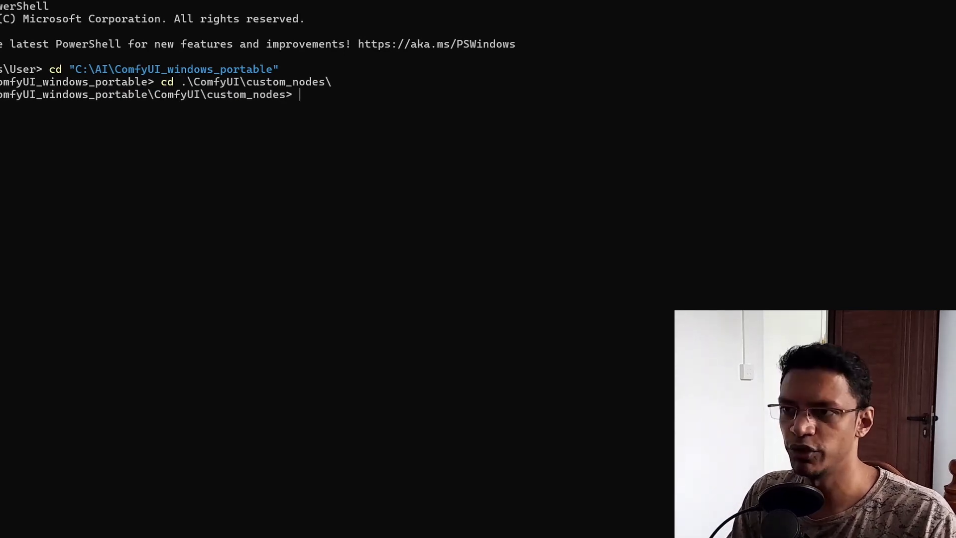
pyautogui.hotkey('ctrl', 'v')
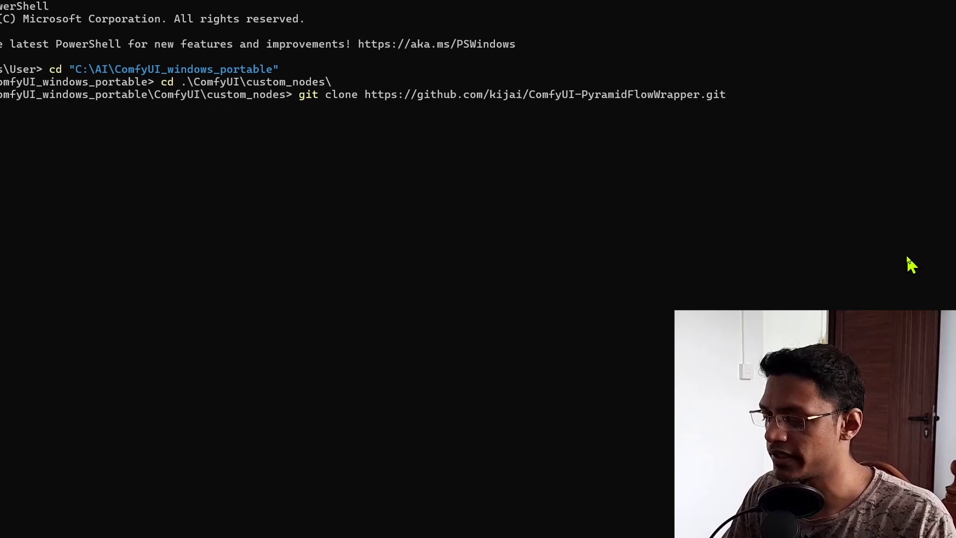
pyautogui.press('Return')
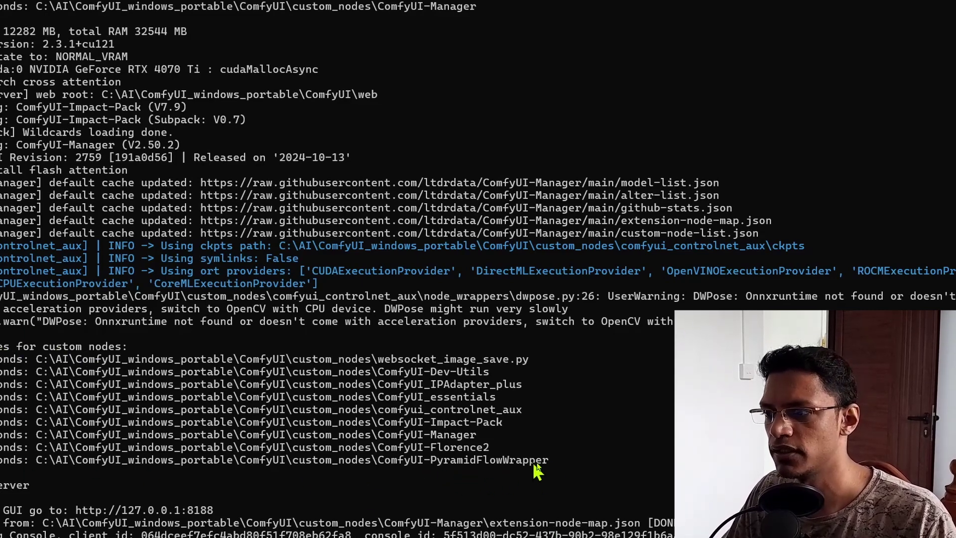
pyautogui.moveTo(571, 464); pyautogui.dragTo(1, 463)
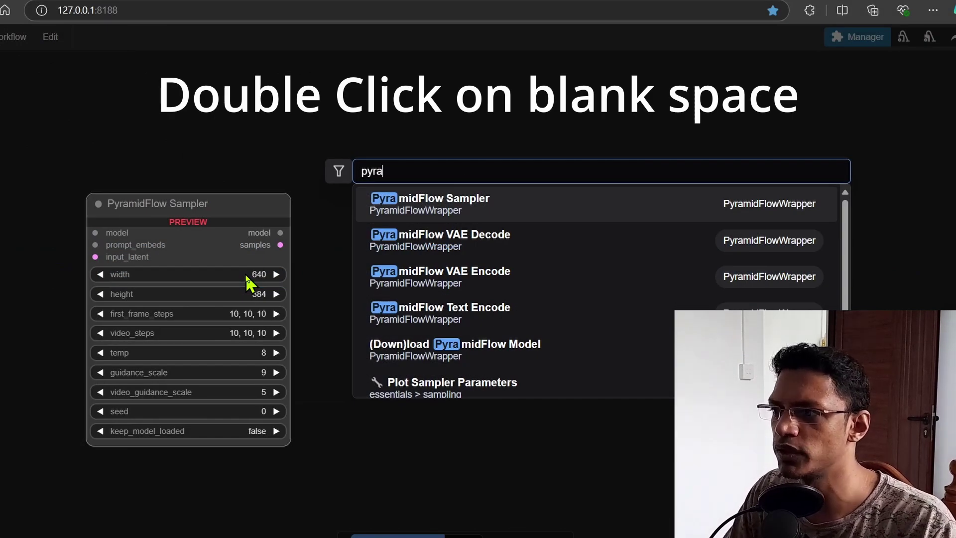
# Add the (Down)load PyramidFlow Model node from the search results, keeping model_dtype at bf16.
pyautogui.press('Down')
pyautogui.press('Down')
pyautogui.press('Down')
pyautogui.press('Down')
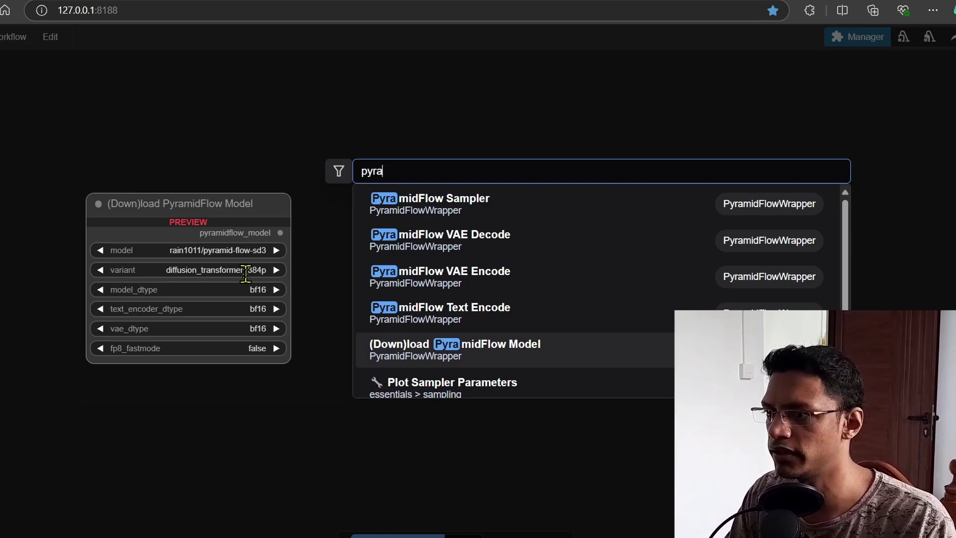
pyautogui.press('Return')
pyautogui.click(351, 185)
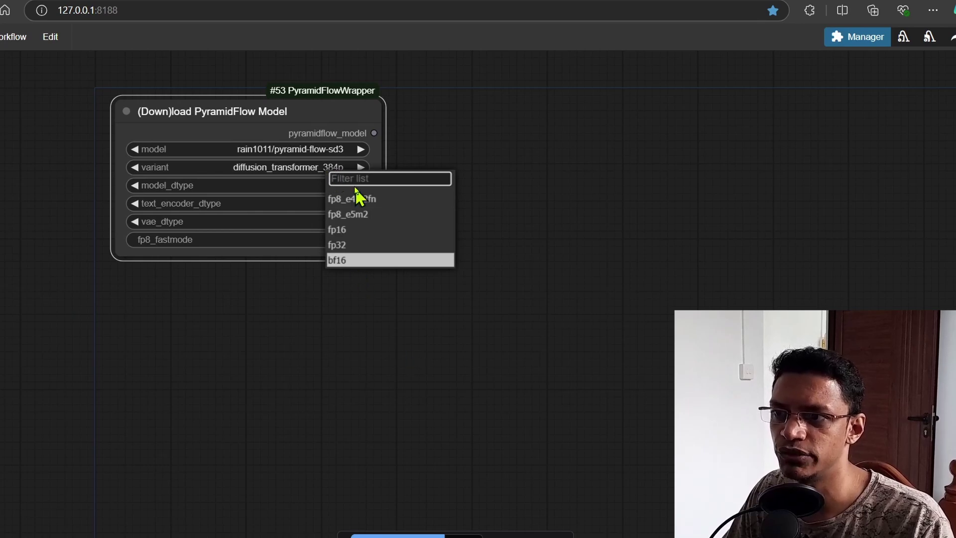
pyautogui.click(353, 343)
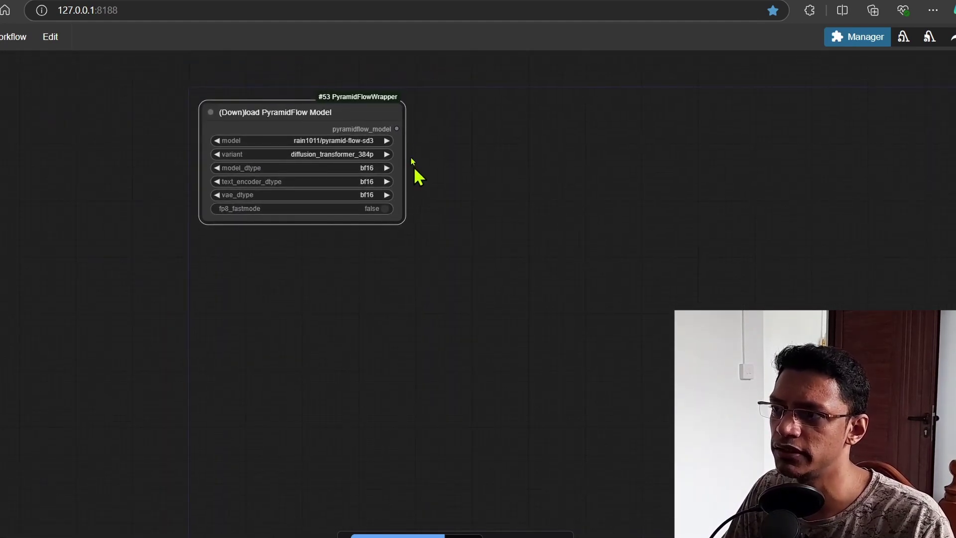
# Add a PyramidFlow Sampler linked to the loader's pyramidflow_model output.
pyautogui.moveTo(396, 128); pyautogui.dragTo(418, 297)
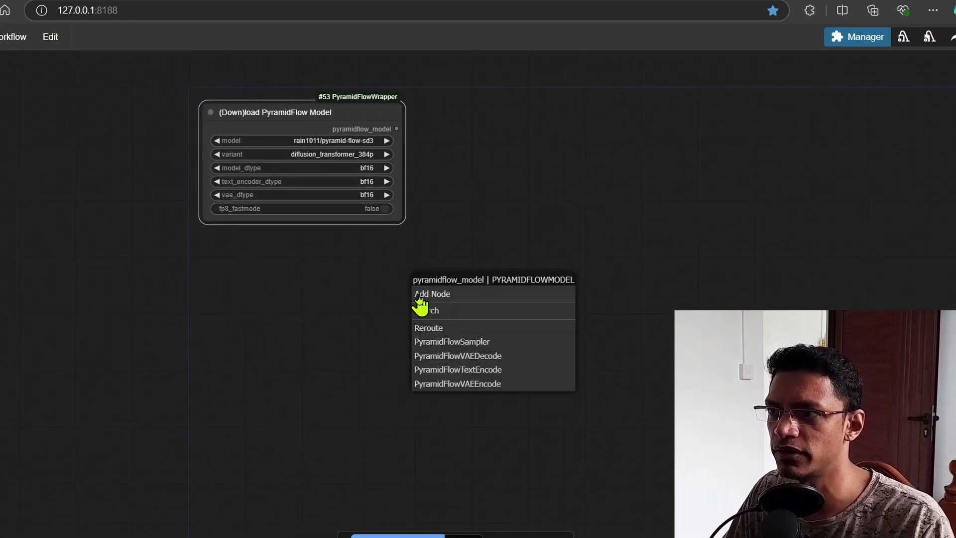
pyautogui.click(485, 342)
pyautogui.moveTo(503, 290); pyautogui.dragTo(608, 117)
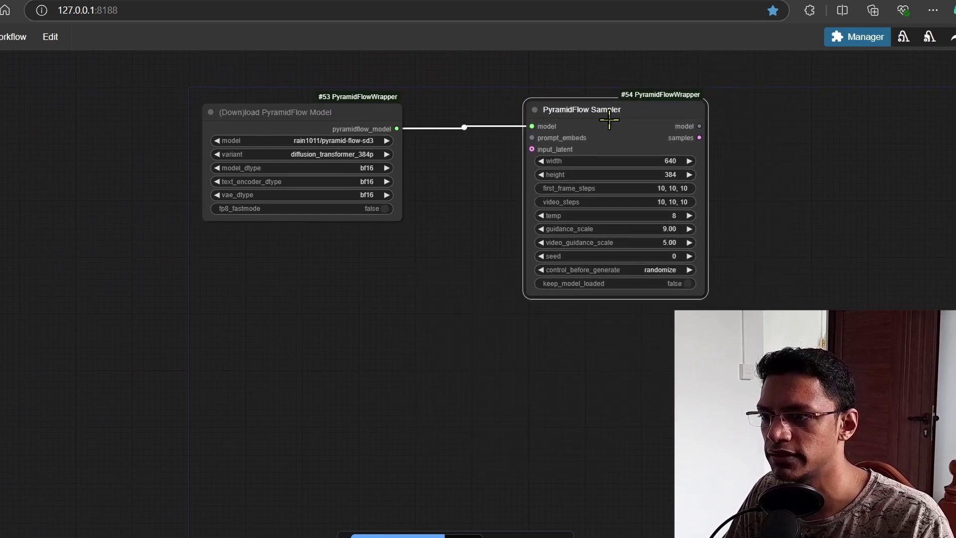
# Add a PyramidFlow Text Encode from the loader and wire its prompt_embeds into the Sampler.
pyautogui.moveTo(406, 138); pyautogui.dragTo(321, 243)
pyautogui.click(342, 407)
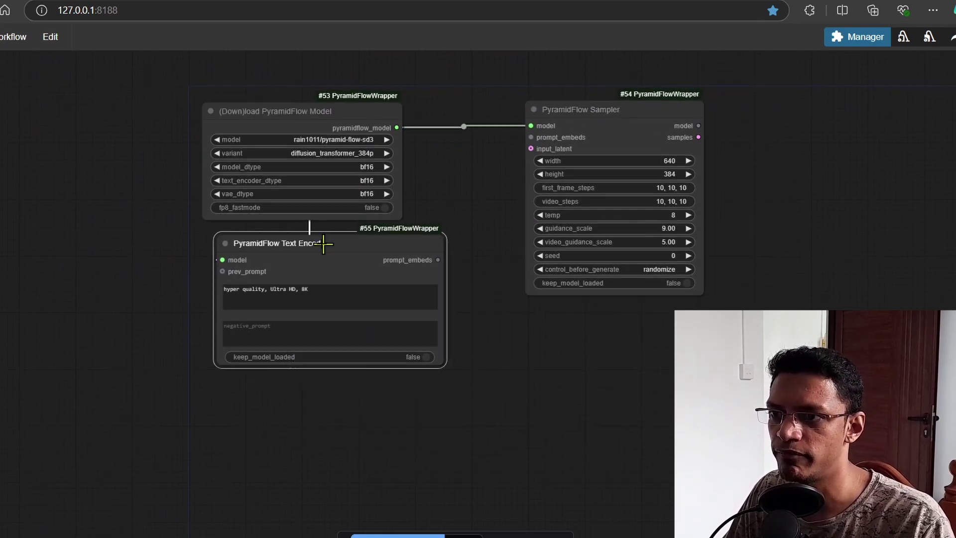
pyautogui.moveTo(431, 264); pyautogui.dragTo(531, 137)
pyautogui.scroll(2, 516, 249)
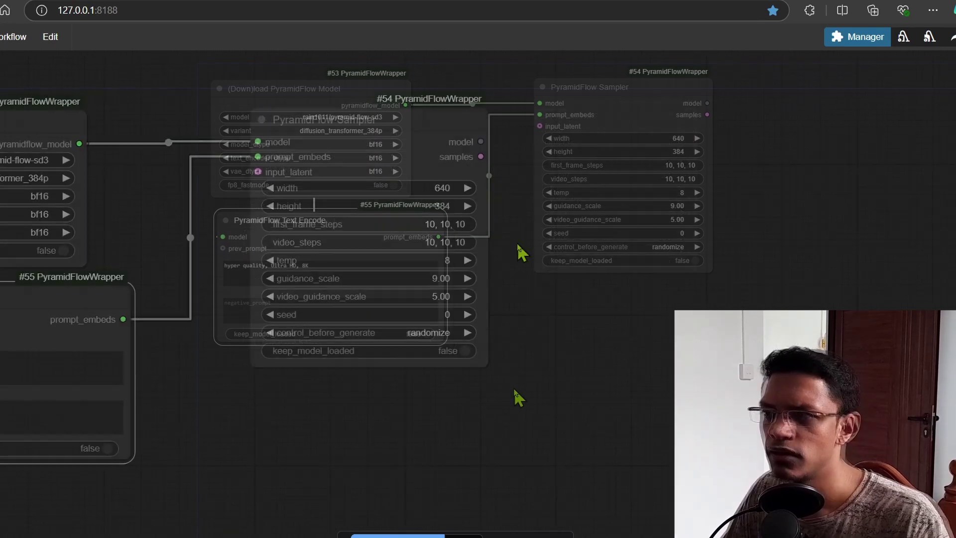
pyautogui.moveTo(515, 249); pyautogui.dragTo(420, 188)
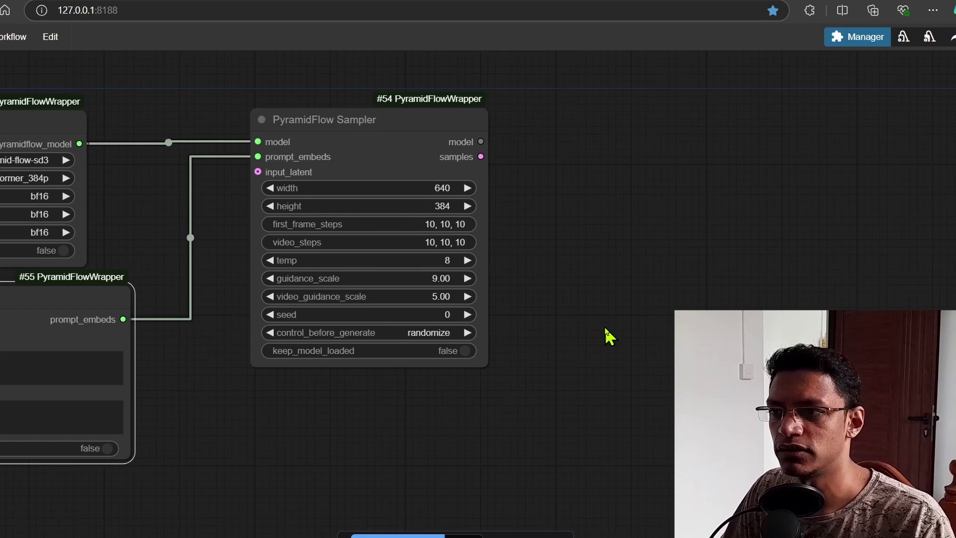
pyautogui.moveTo(572, 261); pyautogui.dragTo(562, 284)
pyautogui.moveTo(469, 181); pyautogui.dragTo(625, 260)
# Add a PyramidFlow VAE Decode beside the Sampler, fed by its model and samples outputs.
pyautogui.click(670, 301)
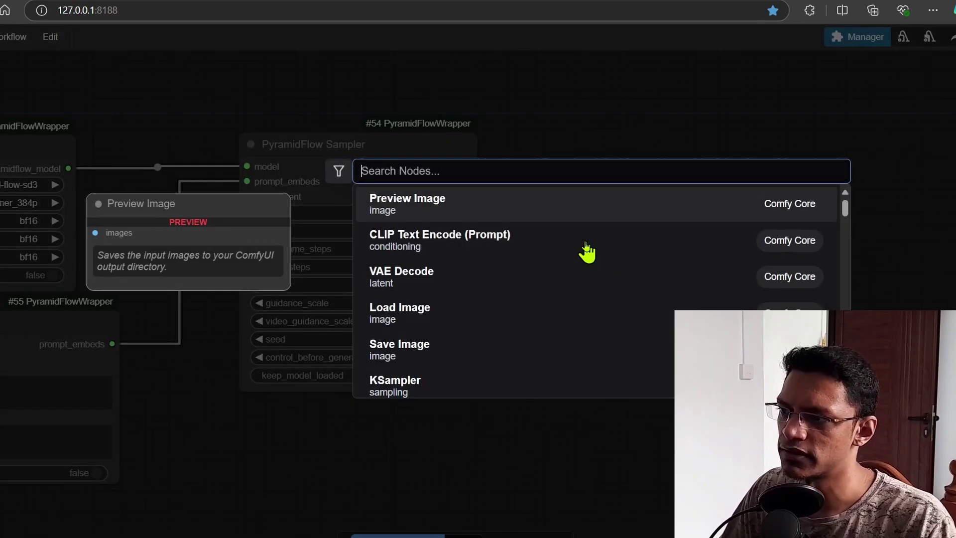
pyautogui.write('pyrami')
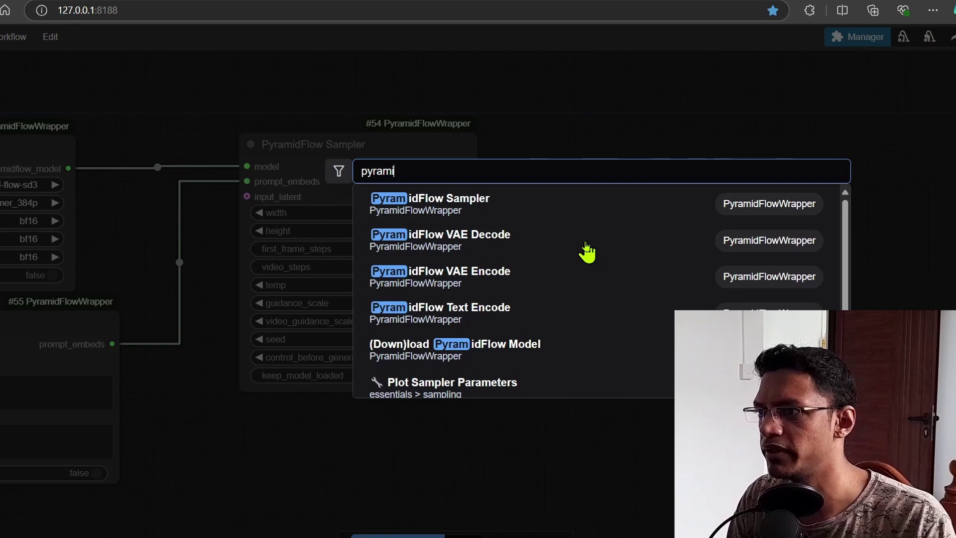
pyautogui.click(583, 246)
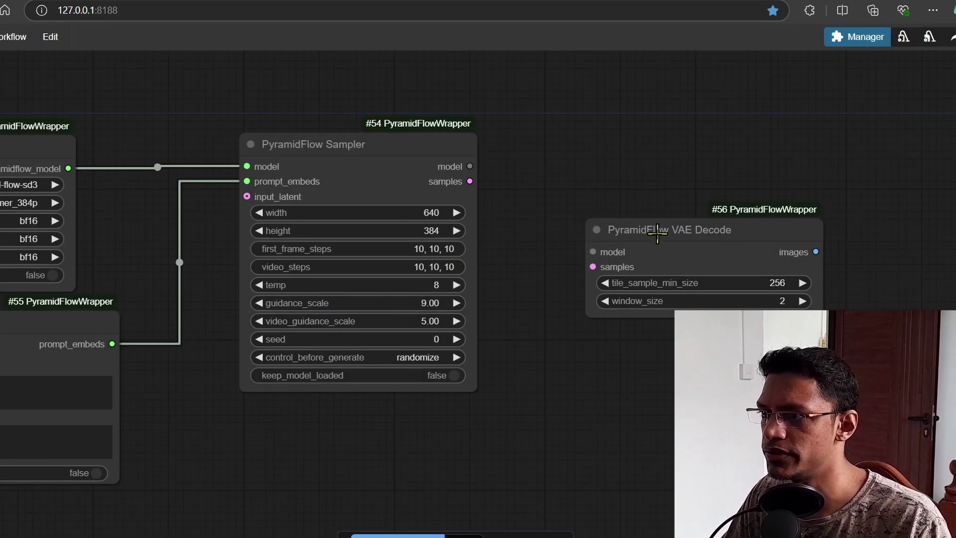
pyautogui.moveTo(657, 233); pyautogui.dragTo(634, 206)
pyautogui.moveTo(470, 166); pyautogui.dragTo(569, 225)
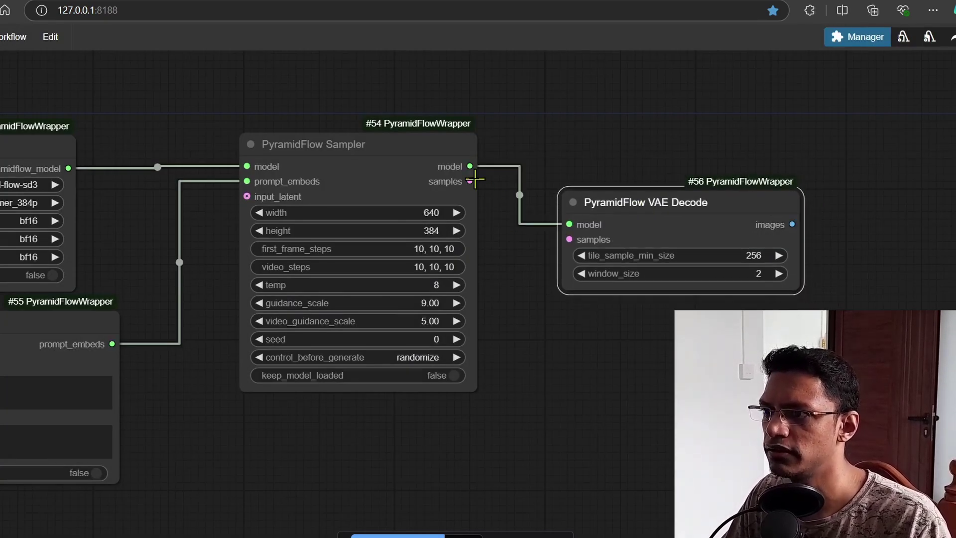
pyautogui.moveTo(469, 181); pyautogui.dragTo(569, 240)
pyautogui.moveTo(659, 202); pyautogui.dragTo(599, 148)
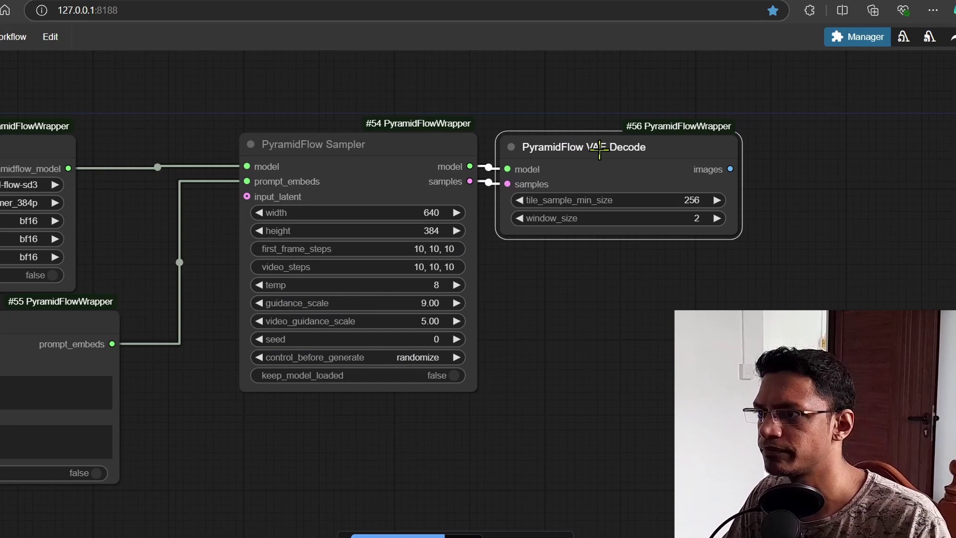
pyautogui.moveTo(753, 314); pyautogui.dragTo(469, 402)
pyautogui.scroll(1, 452, 366)
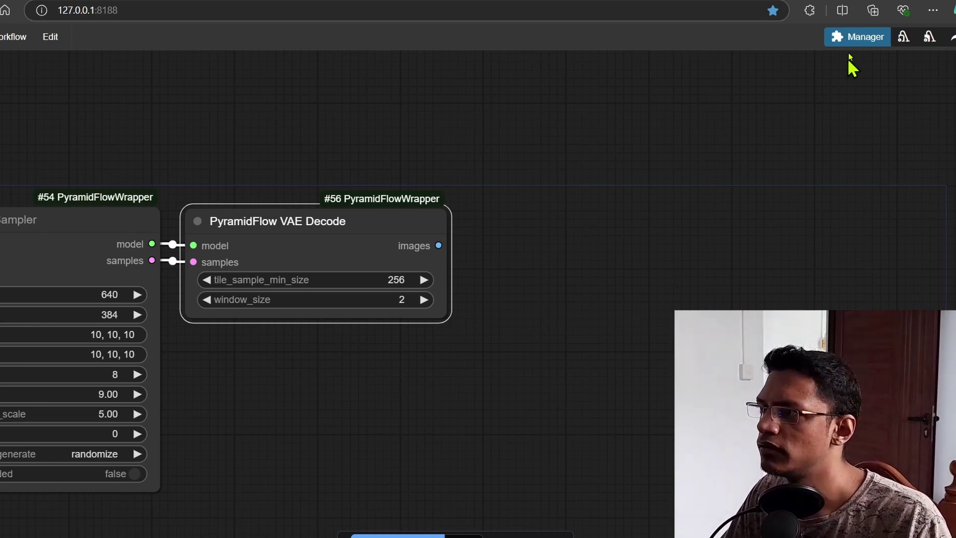
# Install ComfyUI-VideoHelperSuite through the Custom Nodes Manager 'video' search and reboot the server.
pyautogui.click(856, 38)
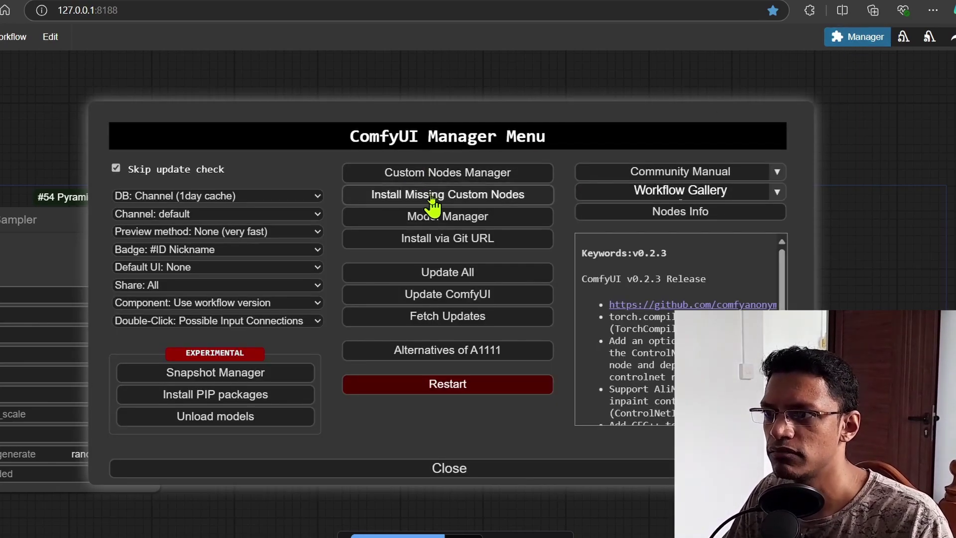
pyautogui.click(437, 174)
pyautogui.click(244, 109)
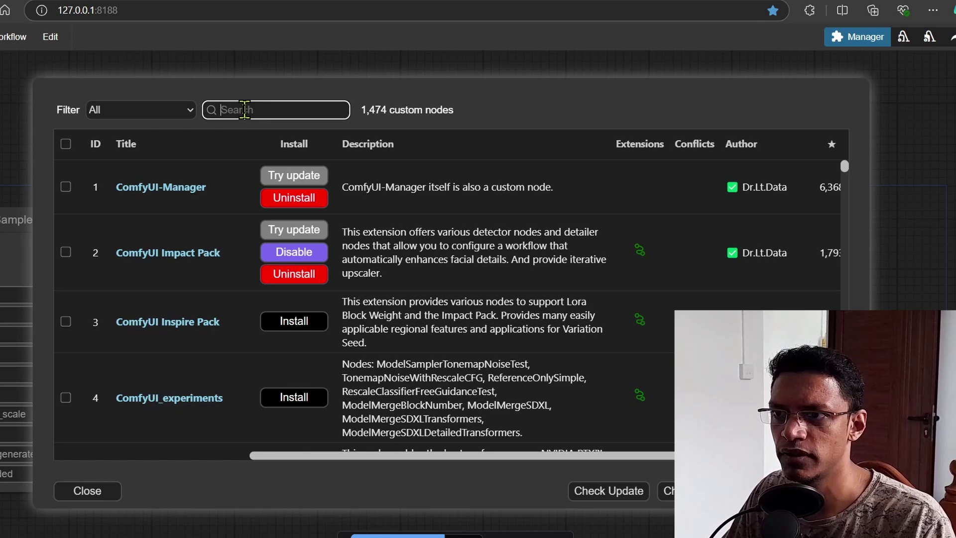
pyautogui.write('video')
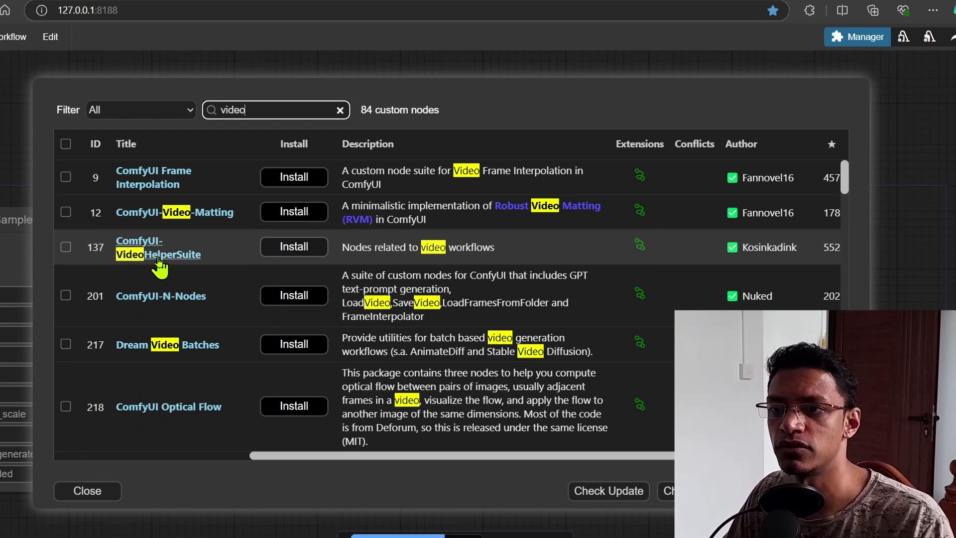
pyautogui.click(281, 249)
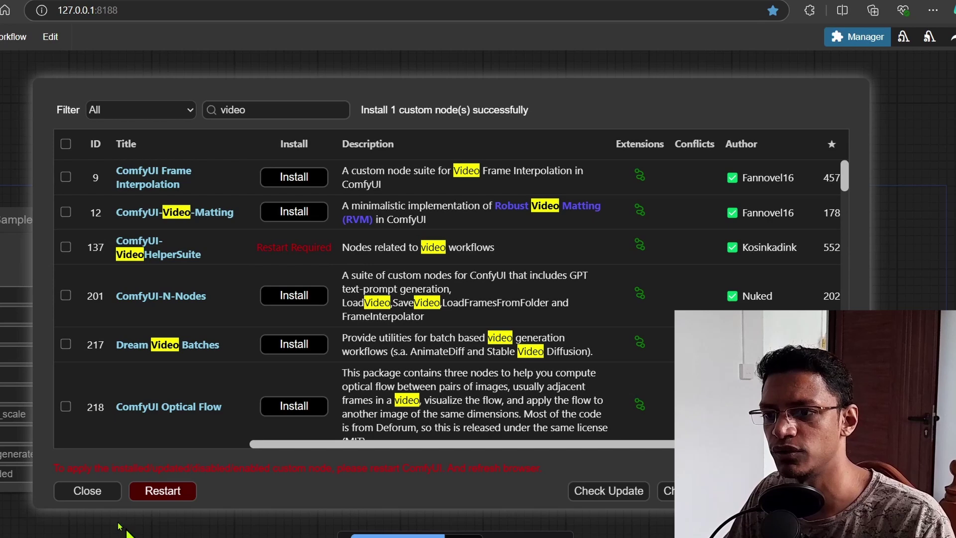
pyautogui.click(167, 496)
pyautogui.click(516, 82)
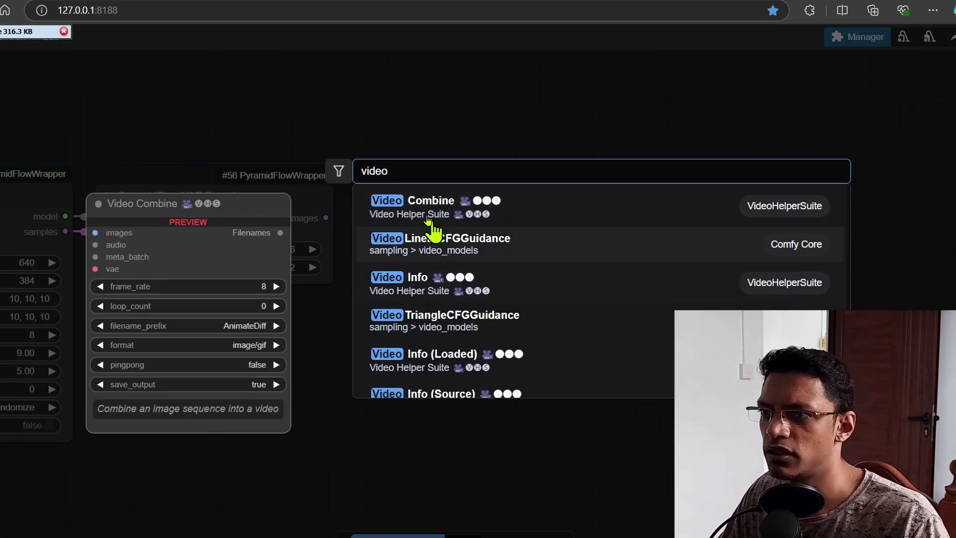
# Add a Video Combine node beside VAE Decode with frame_rate set to 24.
pyautogui.click(566, 215)
pyautogui.moveTo(558, 267); pyautogui.dragTo(503, 204)
pyautogui.scroll(4, 588, 341)
pyautogui.click(498, 201)
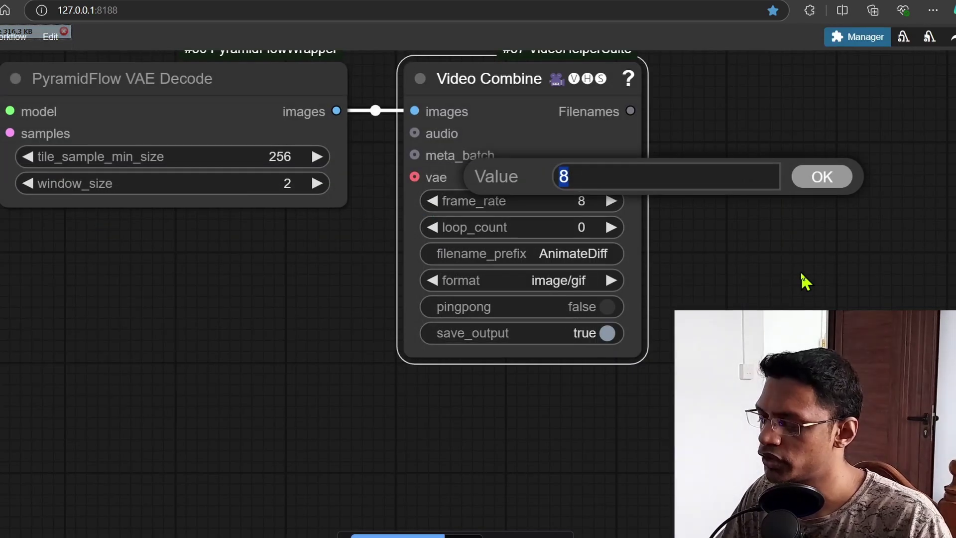
pyautogui.write('24')
pyautogui.press('Return')
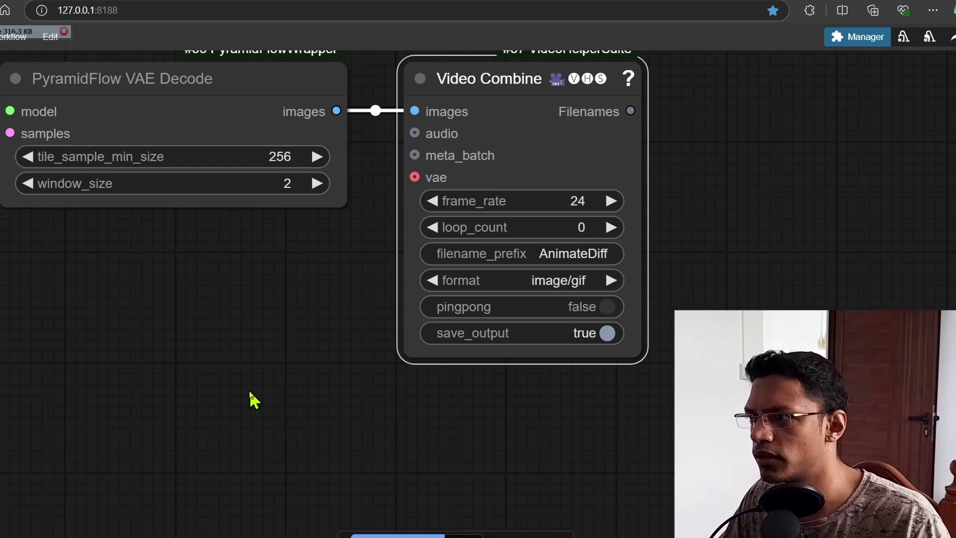
pyautogui.scroll(-5, 269, 396)
# Add a Preview Image node under VAE Decode, fed by its images output.
pyautogui.moveTo(276, 395); pyautogui.dragTo(572, 299)
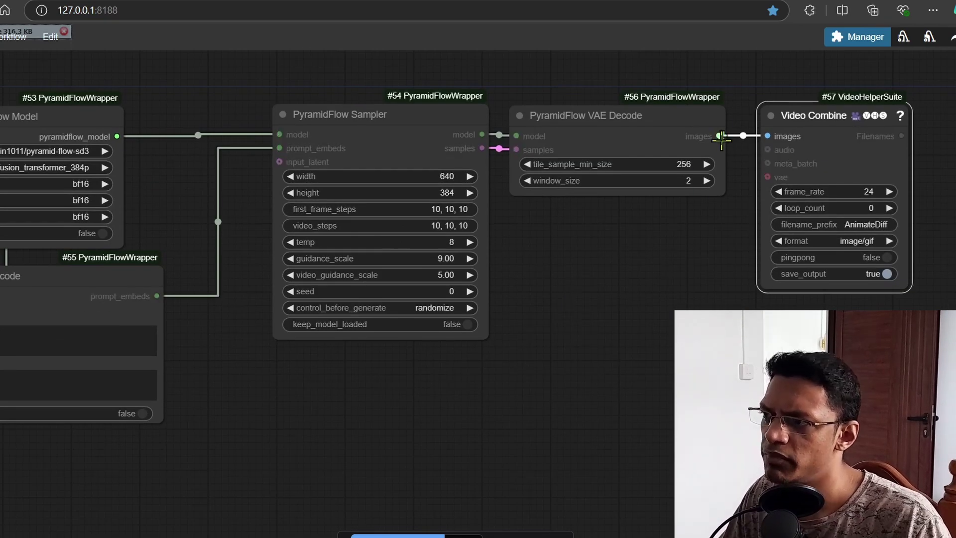
pyautogui.moveTo(718, 136); pyautogui.dragTo(594, 332)
pyautogui.click(618, 433)
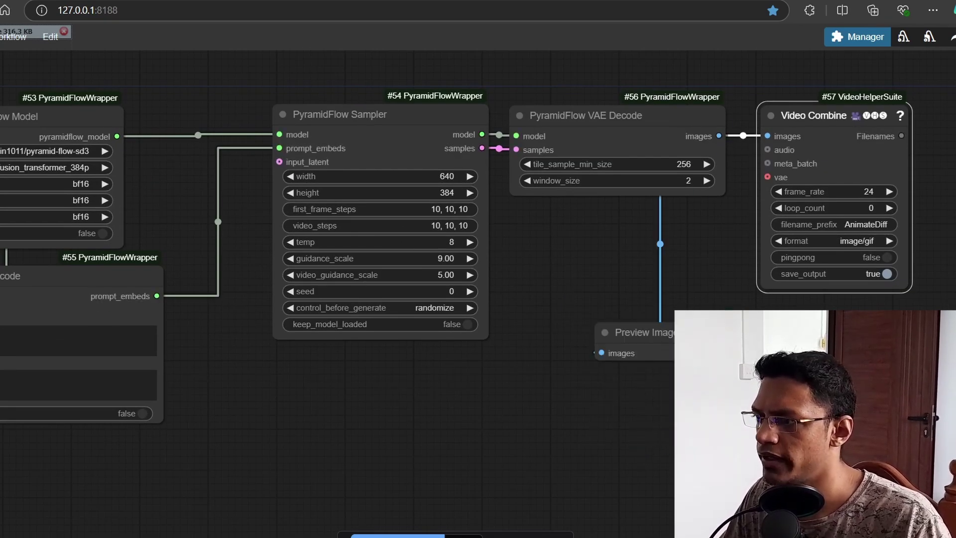
pyautogui.moveTo(694, 348); pyautogui.dragTo(620, 312)
pyautogui.scroll(-2, 607, 448)
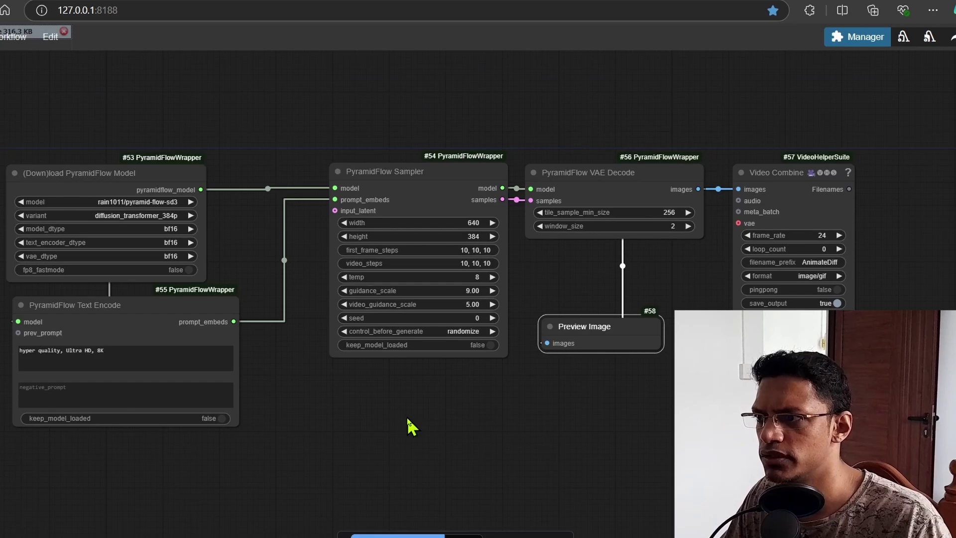
pyautogui.moveTo(422, 399); pyautogui.dragTo(494, 372)
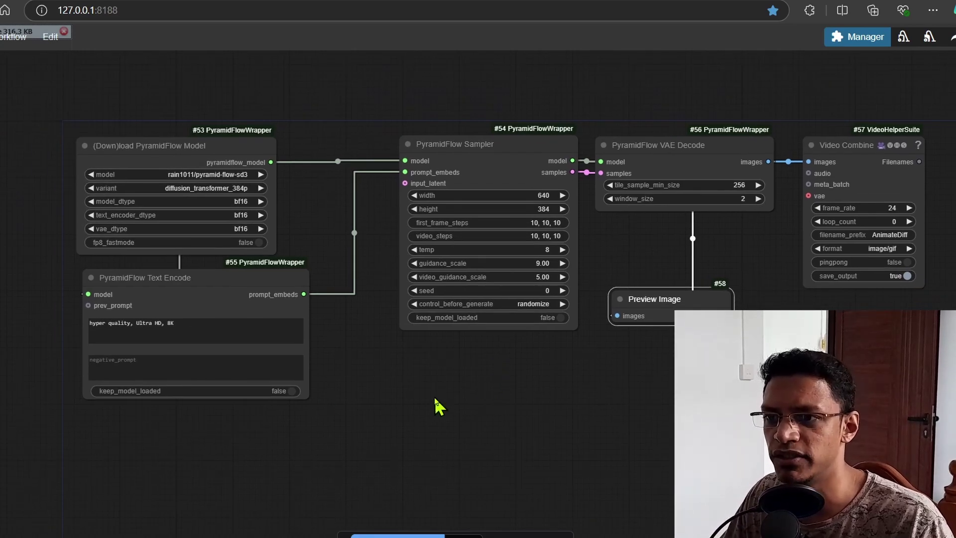
pyautogui.scroll(10, 34, 337)
pyautogui.scroll(-5, 71, 349)
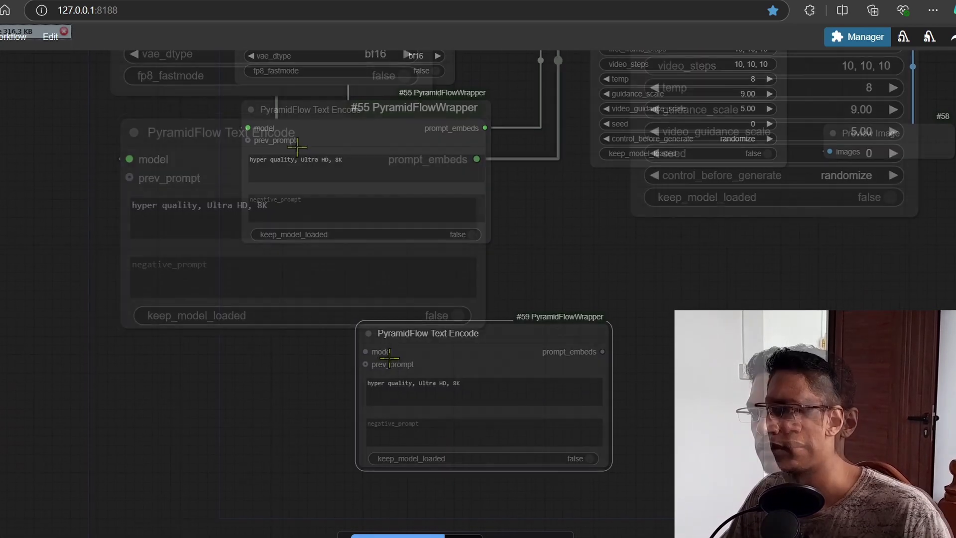
# Place the copied Text Encode below the first and chain #55's prompt_embeds into its prev_prompt.
pyautogui.moveTo(389, 357); pyautogui.dragTo(359, 244)
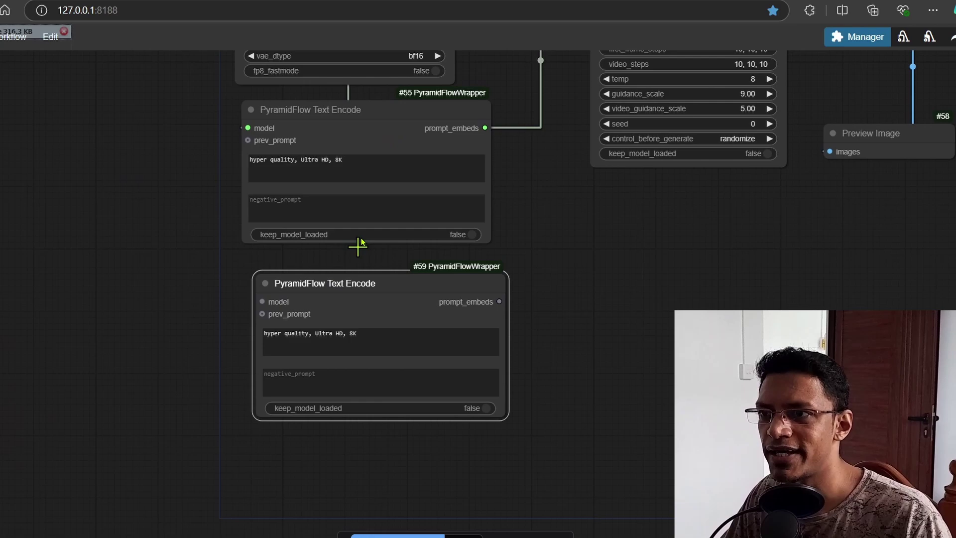
pyautogui.click(343, 118)
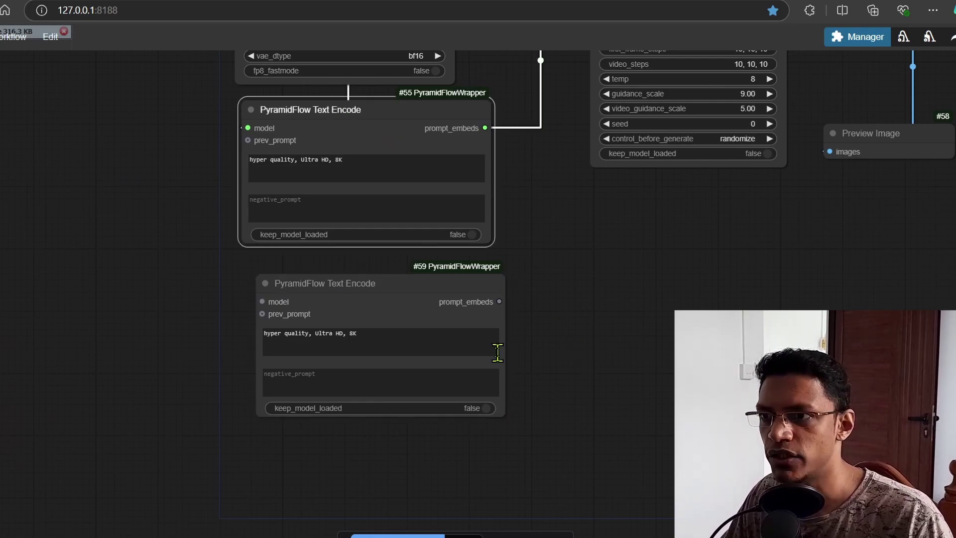
pyautogui.moveTo(573, 210); pyautogui.dragTo(507, 357)
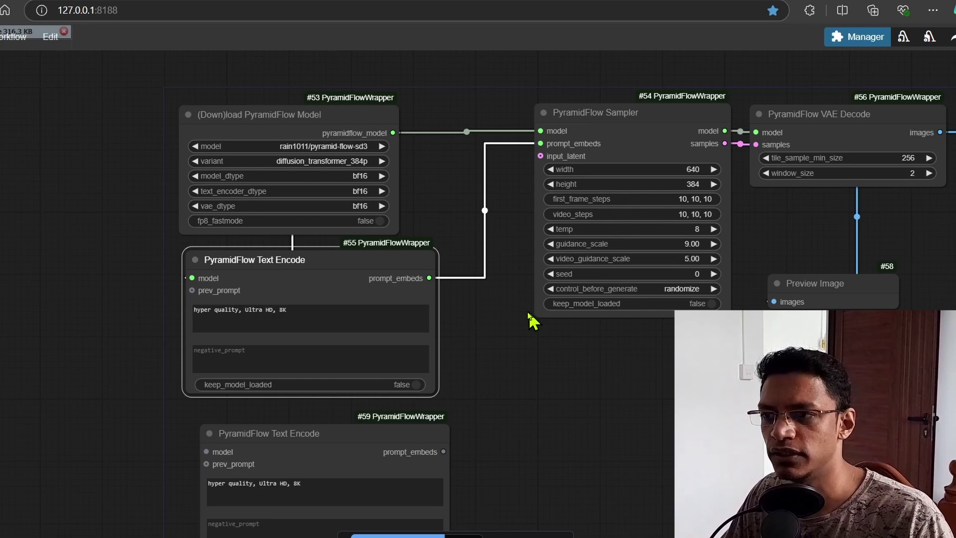
pyautogui.moveTo(529, 320); pyautogui.dragTo(511, 131)
pyautogui.moveTo(426, 87); pyautogui.dragTo(214, 282)
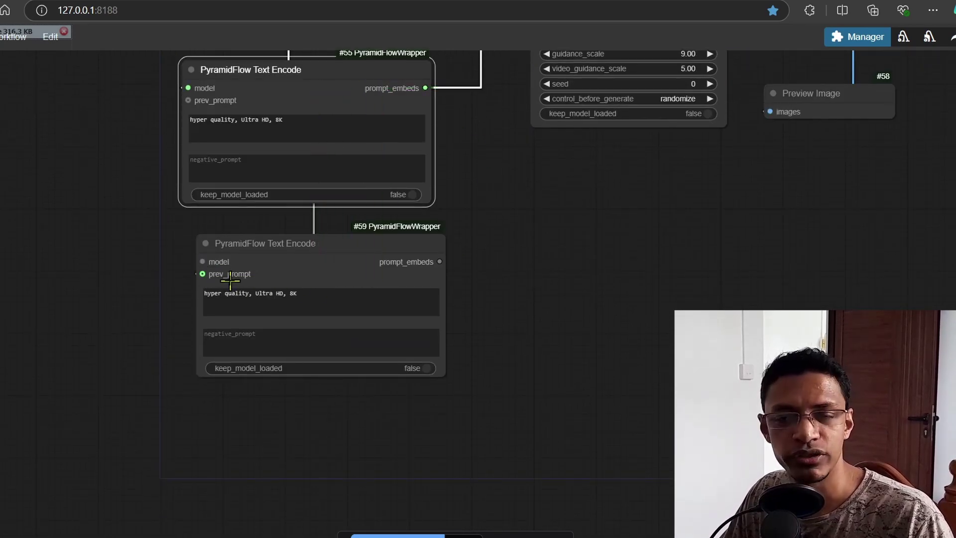
pyautogui.scroll(4, 555, 305)
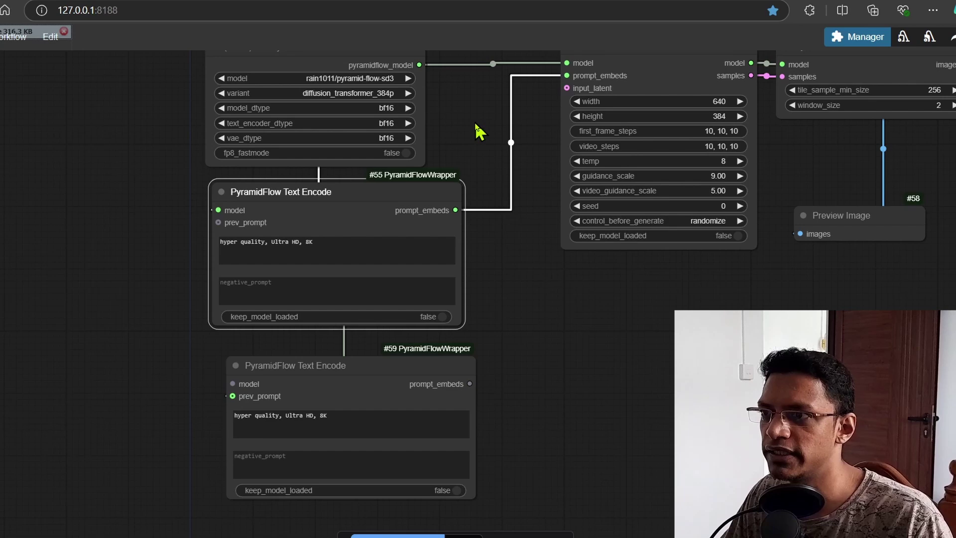
pyautogui.scroll(1, 458, 125)
# Connect the loader's model to #59 and #59's prompt_embeds into the Sampler.
pyautogui.moveTo(421, 90); pyautogui.dragTo(215, 402)
pyautogui.click(359, 410)
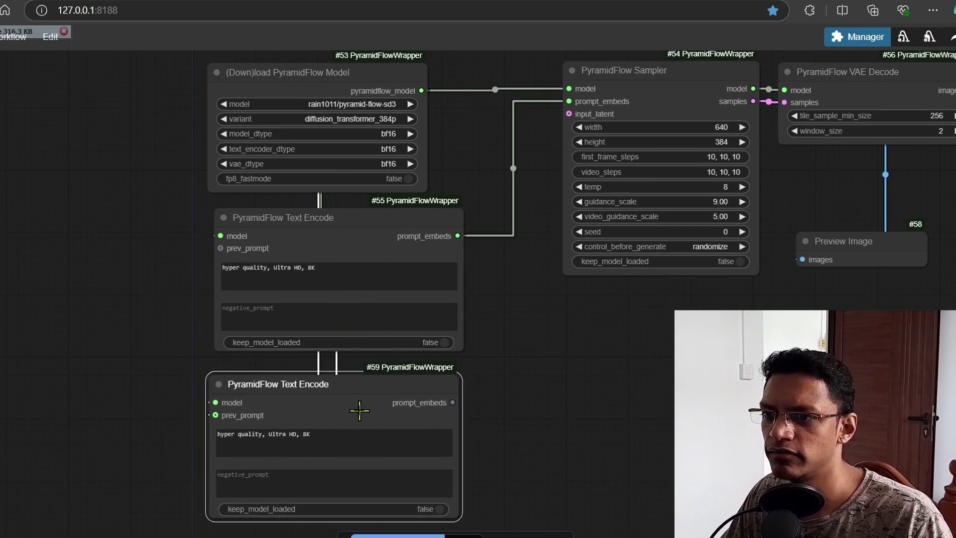
pyautogui.scroll(1, 359, 410)
pyautogui.moveTo(433, 414); pyautogui.dragTo(549, 113)
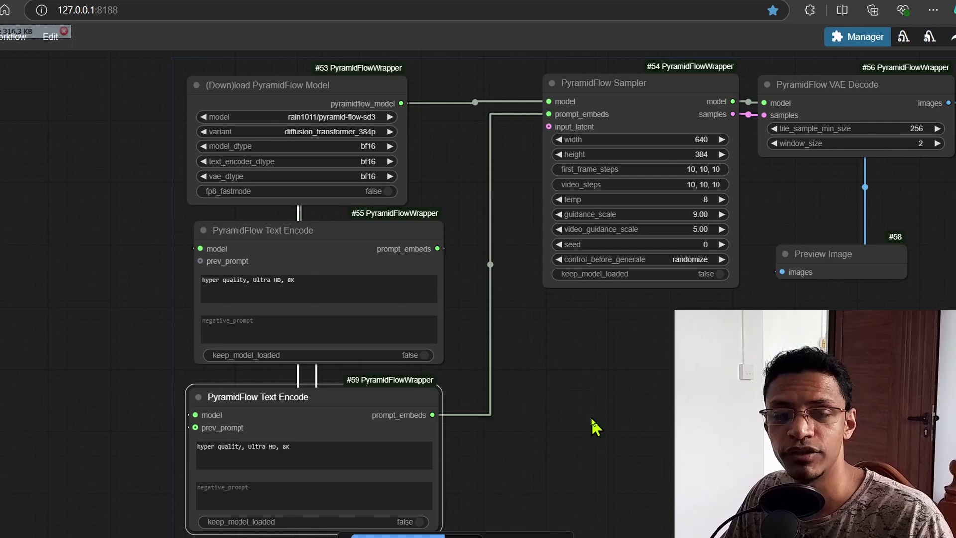
pyautogui.scroll(4, 125, 252)
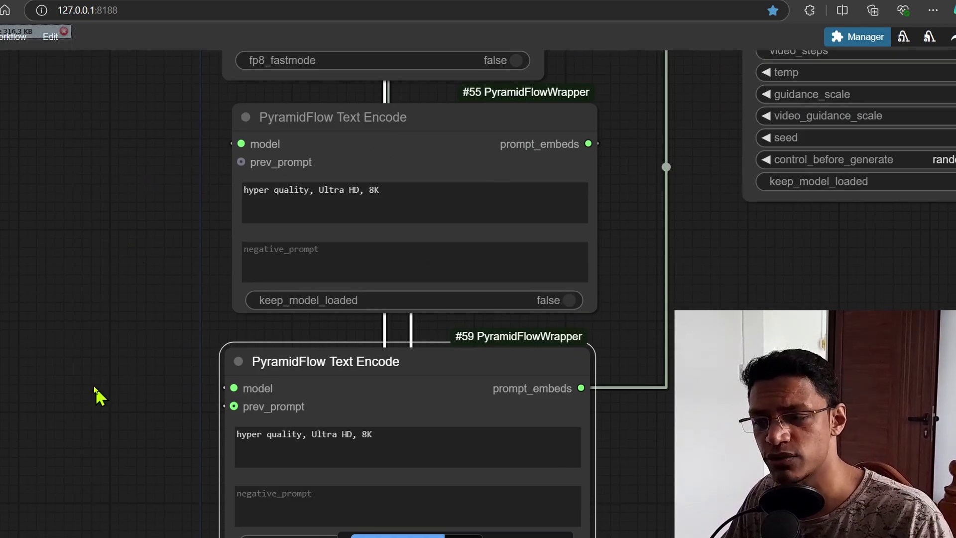
# Pan and zoom out to bring the whole PyramidFlow graph into view.
pyautogui.moveTo(98, 395); pyautogui.dragTo(74, 264)
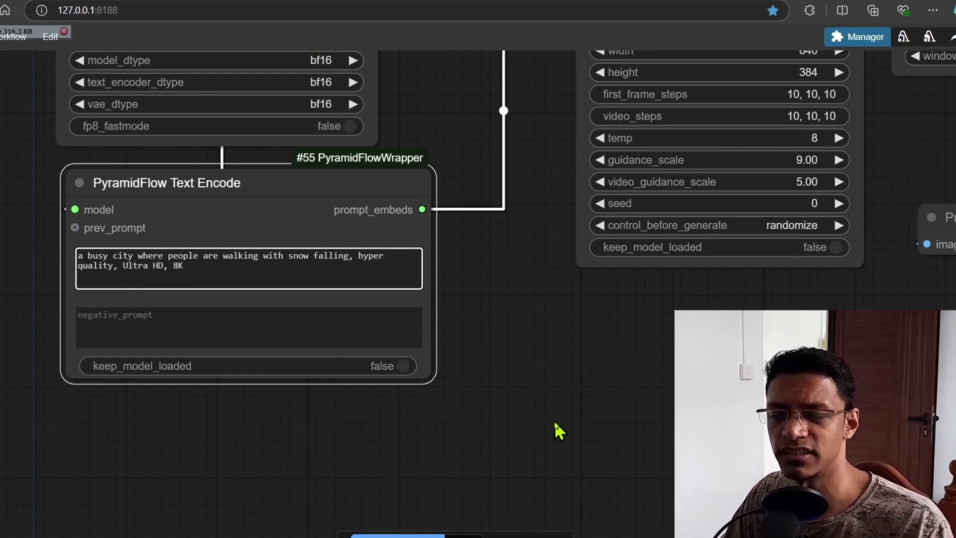
pyautogui.scroll(-3, 559, 379)
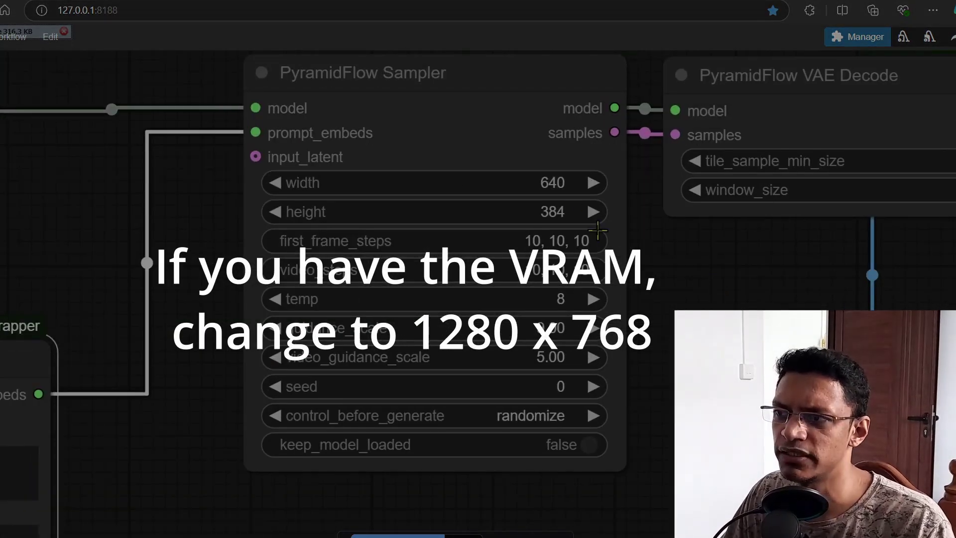
pyautogui.scroll(-5, 139, 288)
pyautogui.moveTo(185, 220); pyautogui.dragTo(272, 195)
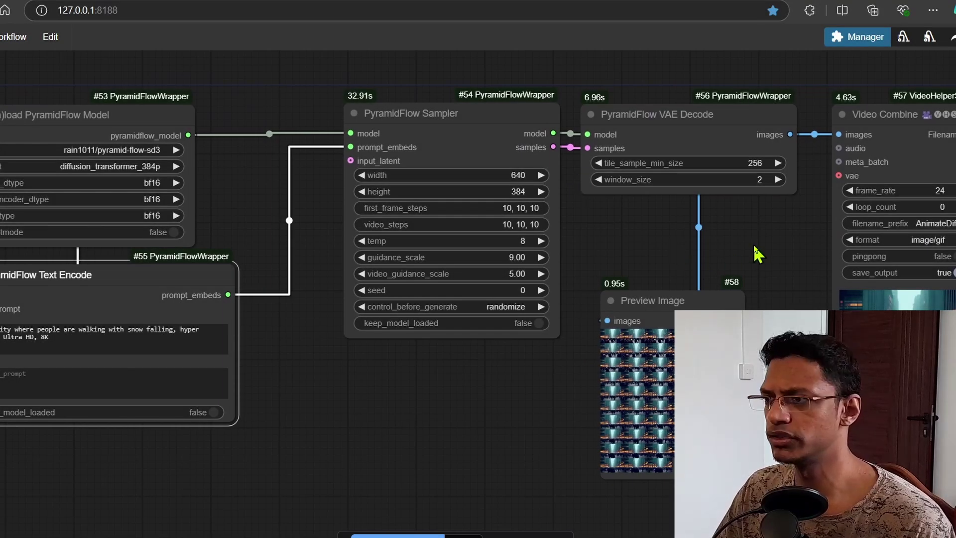
pyautogui.moveTo(883, 328); pyautogui.dragTo(405, 305)
pyautogui.scroll(6, 405, 314)
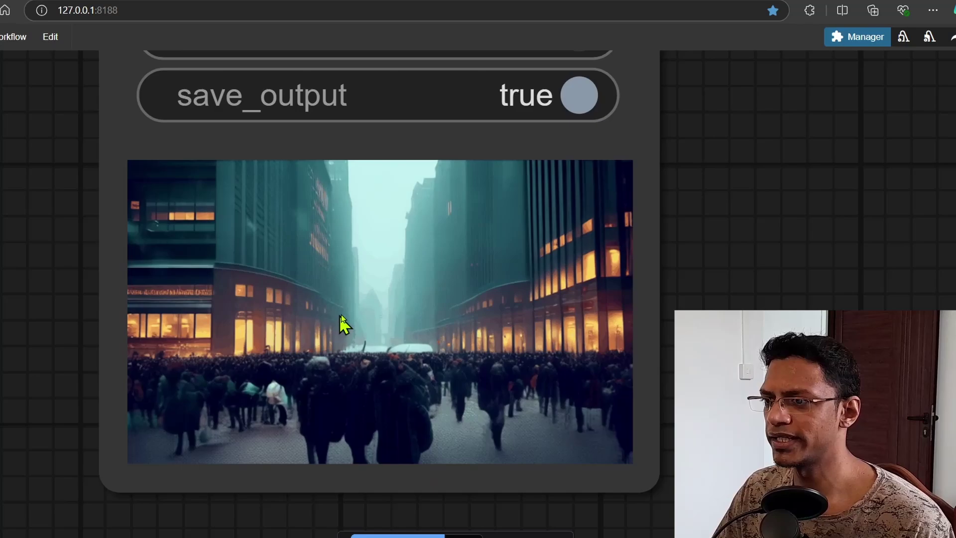
pyautogui.moveTo(343, 323); pyautogui.dragTo(391, 320)
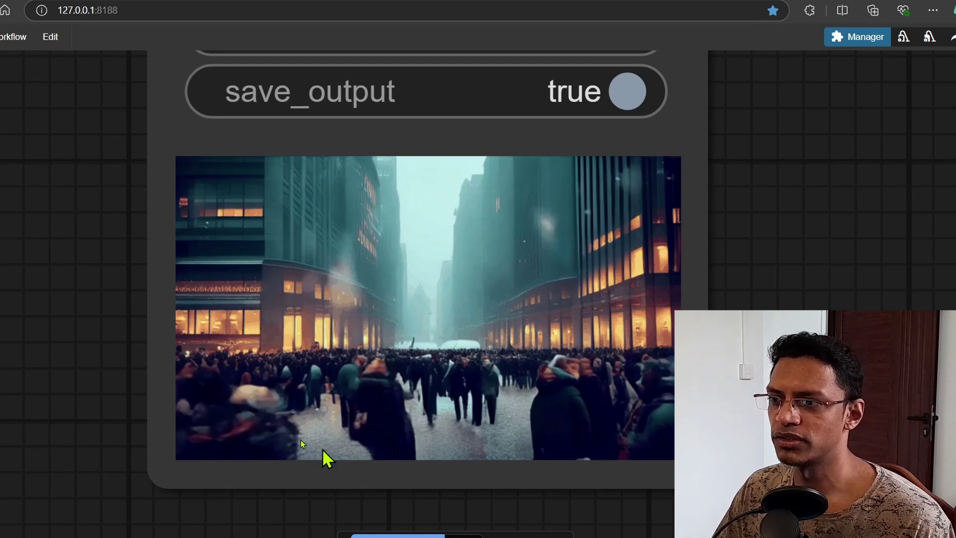
pyautogui.scroll(-3, 105, 309)
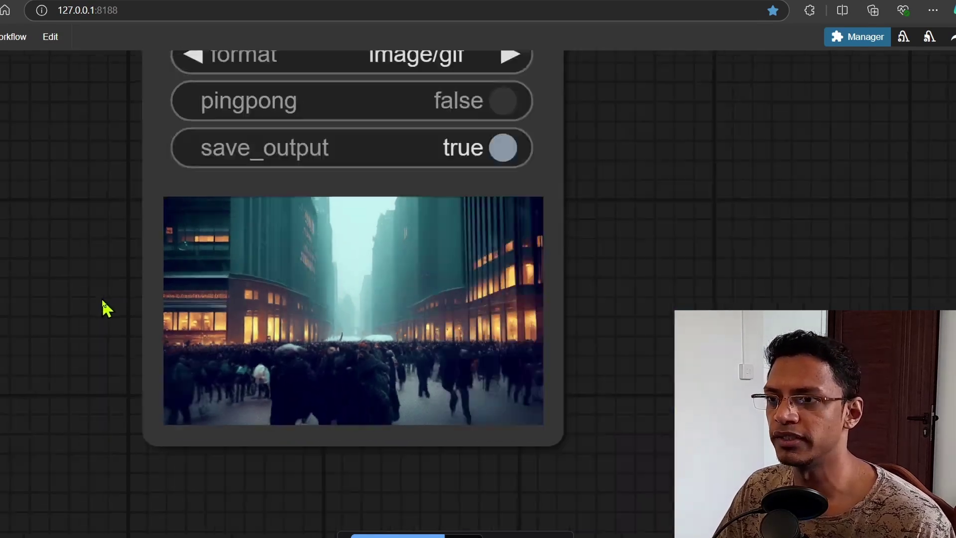